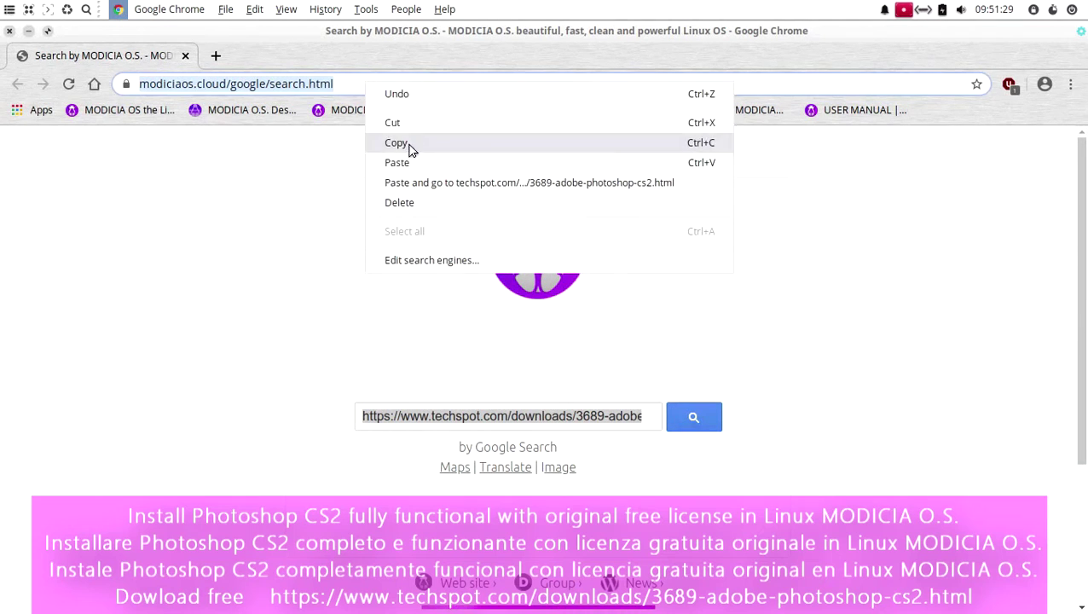
Step: Open the copied link techspot.com/downloads/3689-adobe-photoshop-cs2.html and start the Windows download of Adobe Photoshop CS2
left_click(420, 163)
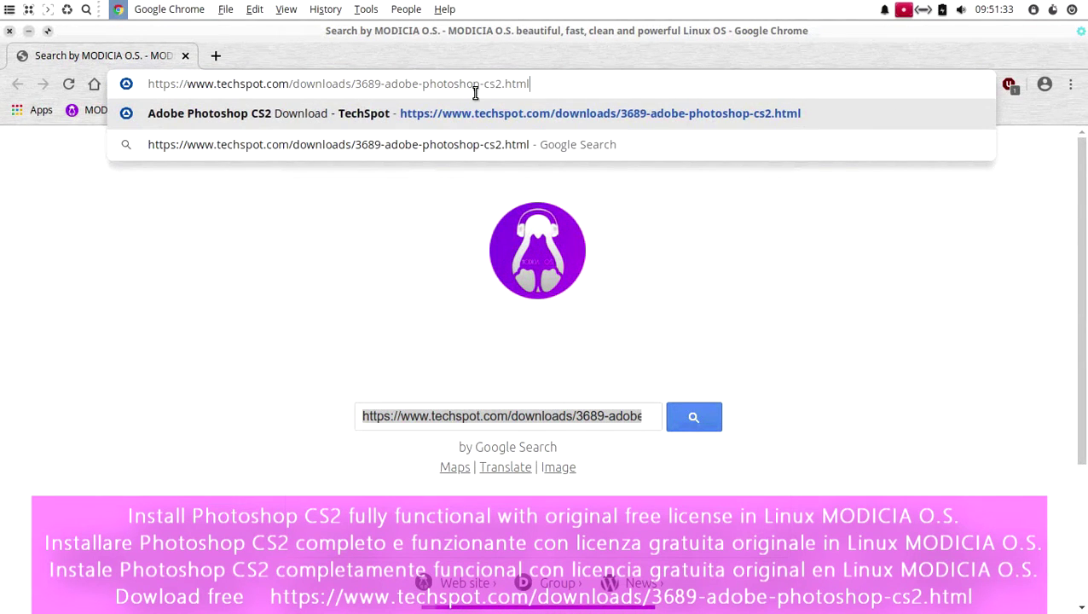
left_click(496, 113)
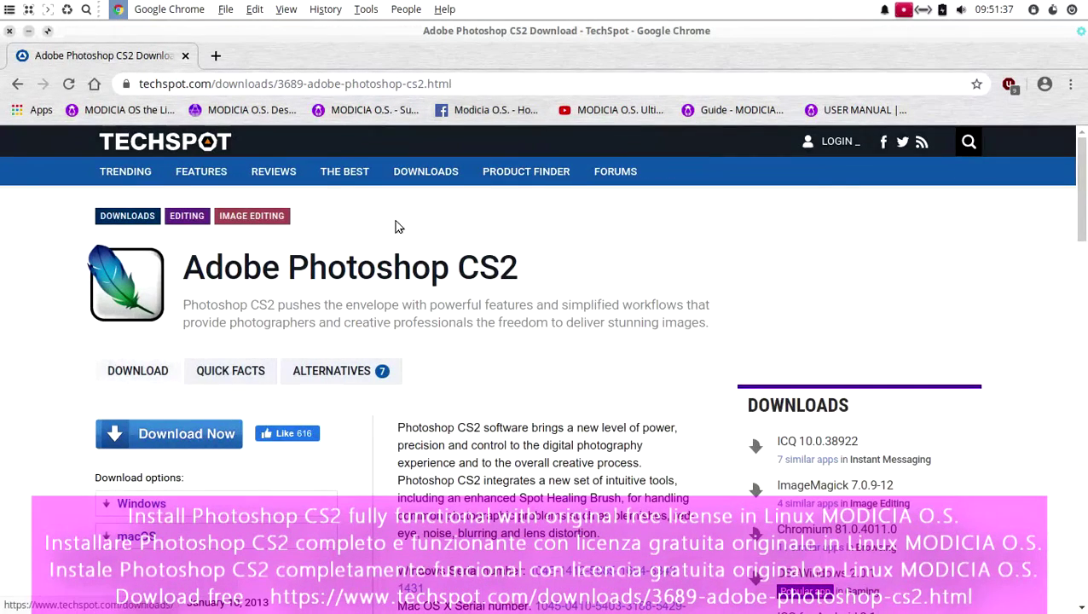
left_click(139, 505)
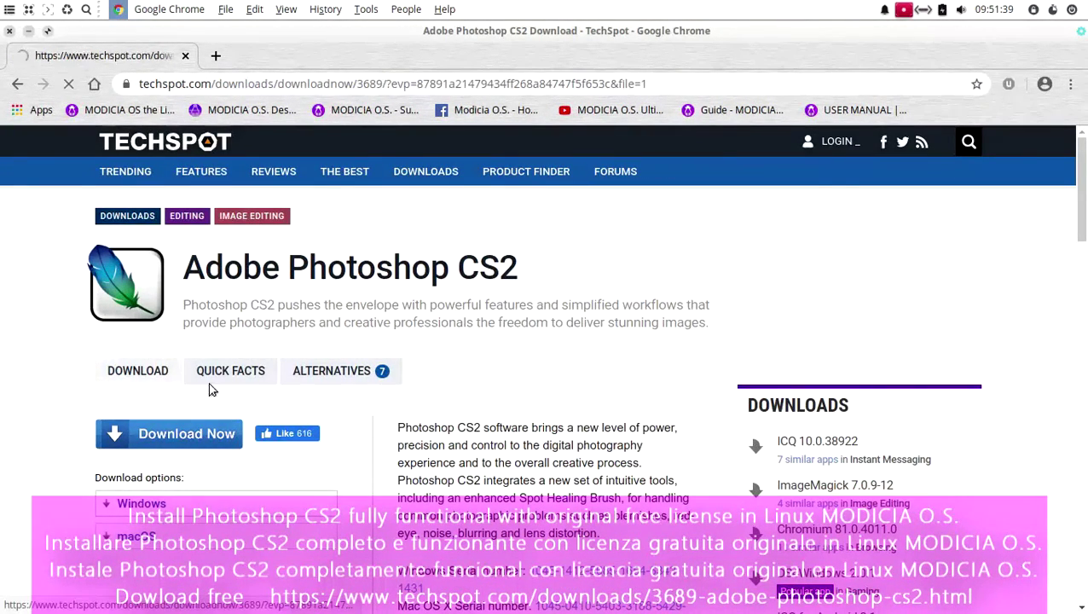
Step: Copy the Windows serial number from the download page and save PhSp_CS2_English.exe to the Desktop
scroll(415, 413, "down", 2)
left_click_drag(414, 414, 228, 411)
right_click(229, 411)
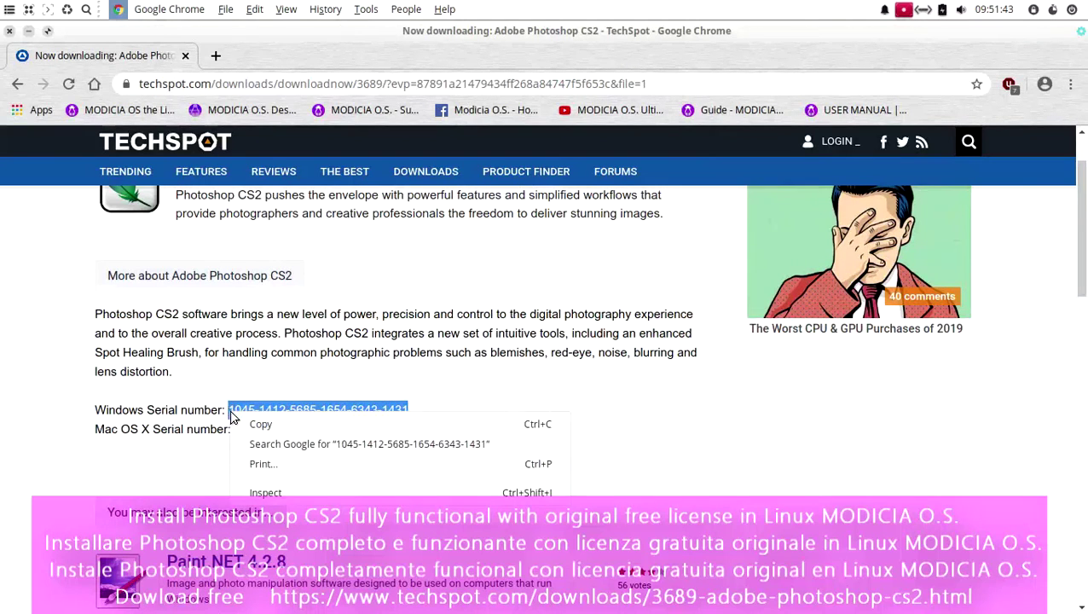
left_click(244, 424)
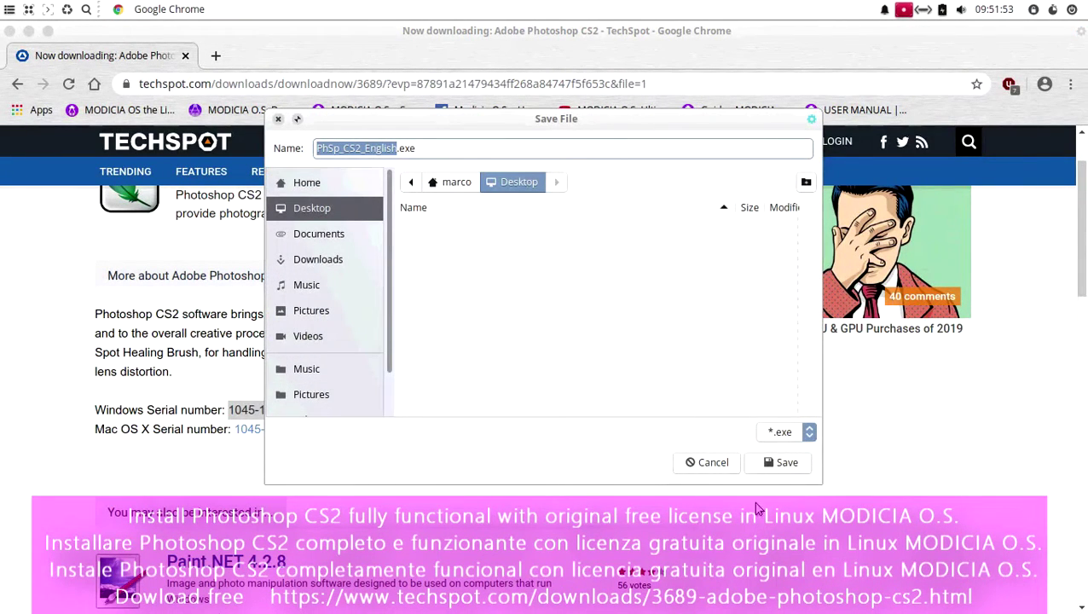
left_click(781, 462)
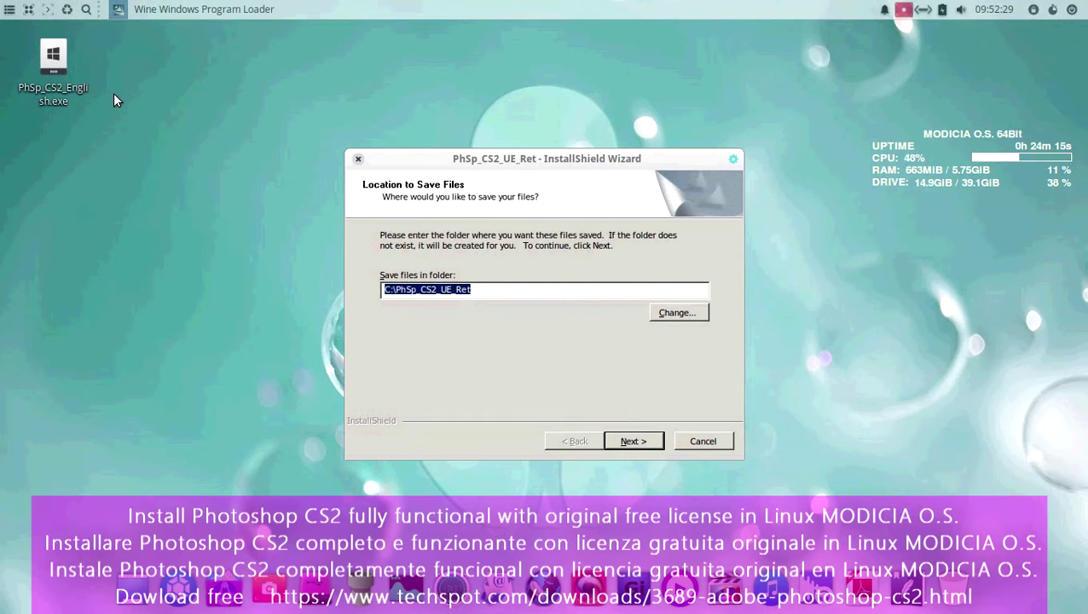
Step: Extract the installer files to C:\PhSp_CS2_UE_Ret and continue past the Photoshop CS2 setup welcome page
left_click(644, 442)
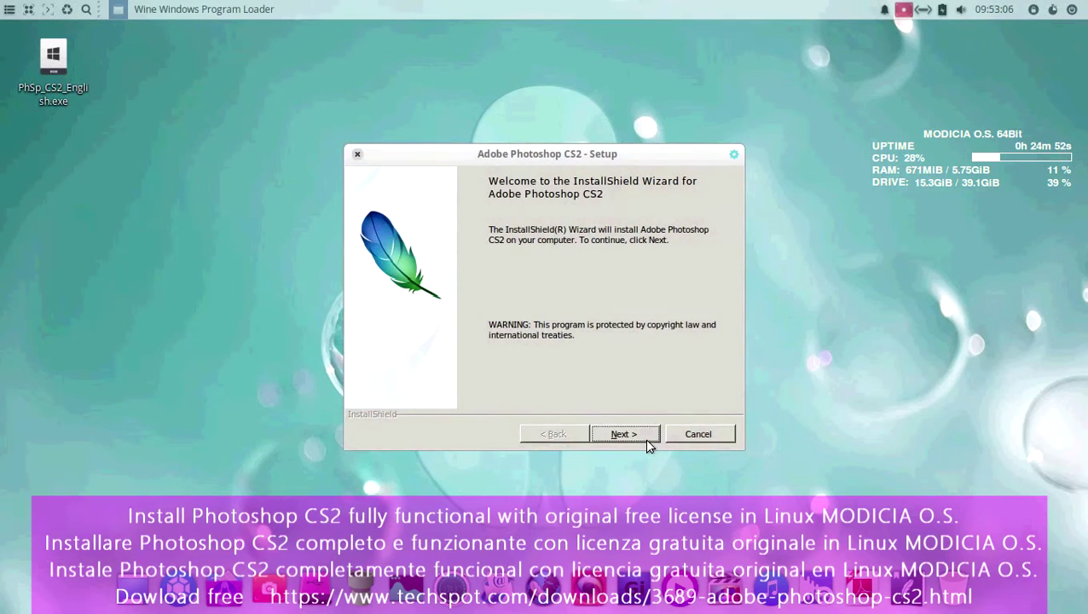
left_click(645, 437)
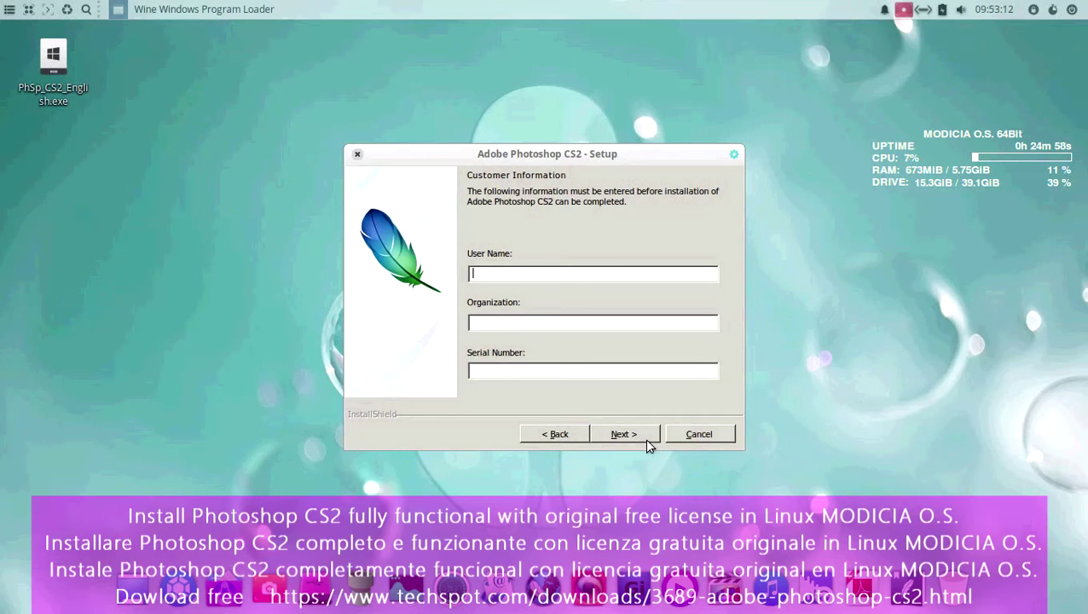
Step: Complete the customer information using MODICIA and the copied serial number, and continue the setup
type("i")
type("MODICIA")
right_click(618, 372)
left_click(652, 426)
left_click(634, 435)
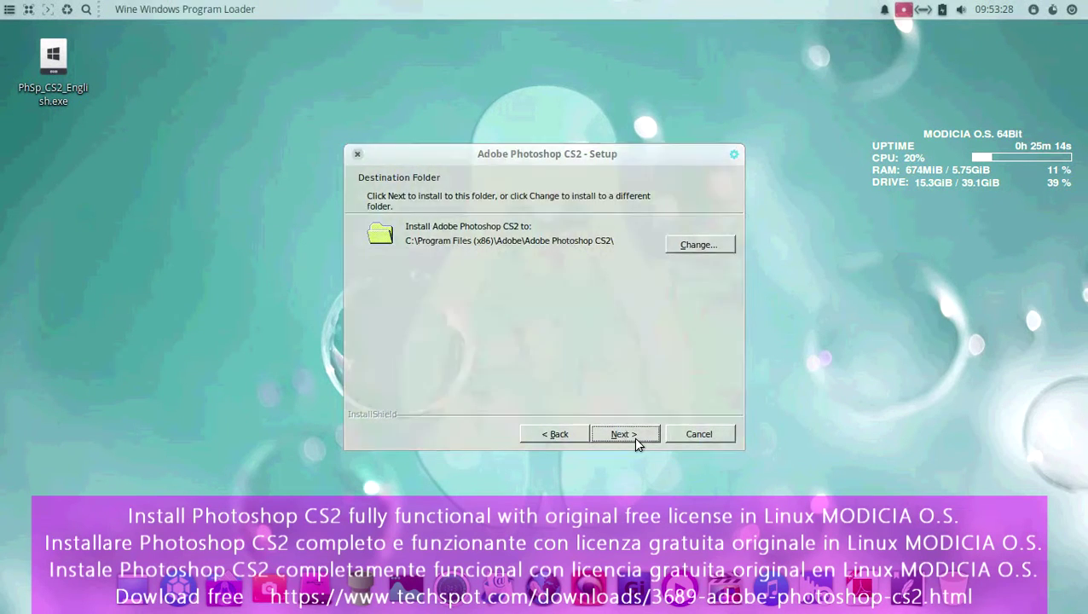
Step: Keep the default destination folder, associate all file types with Photoshop, and start the installation
left_click(634, 436)
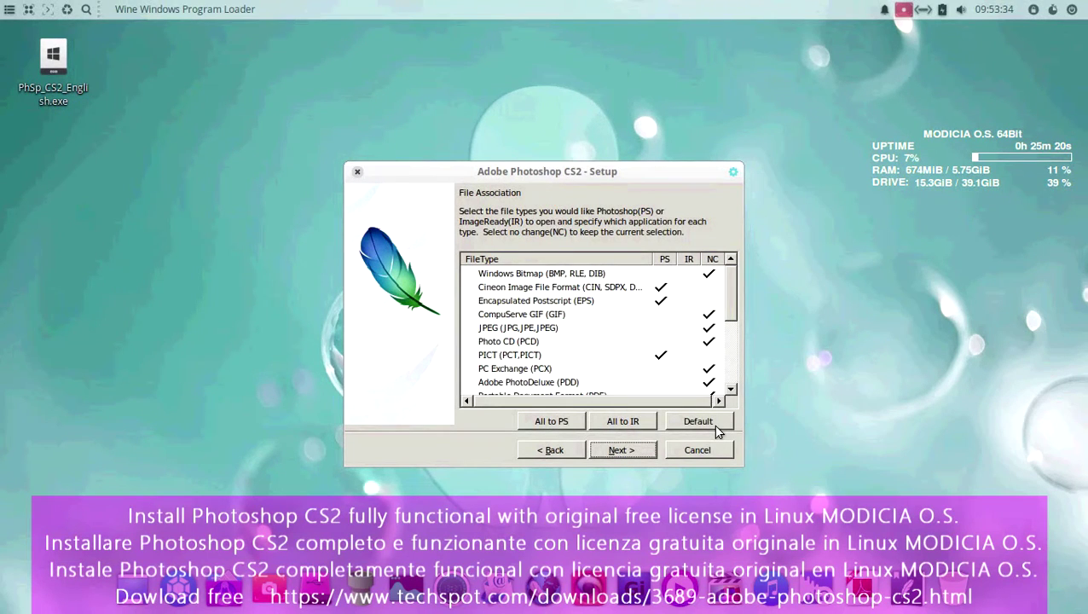
left_click(570, 423)
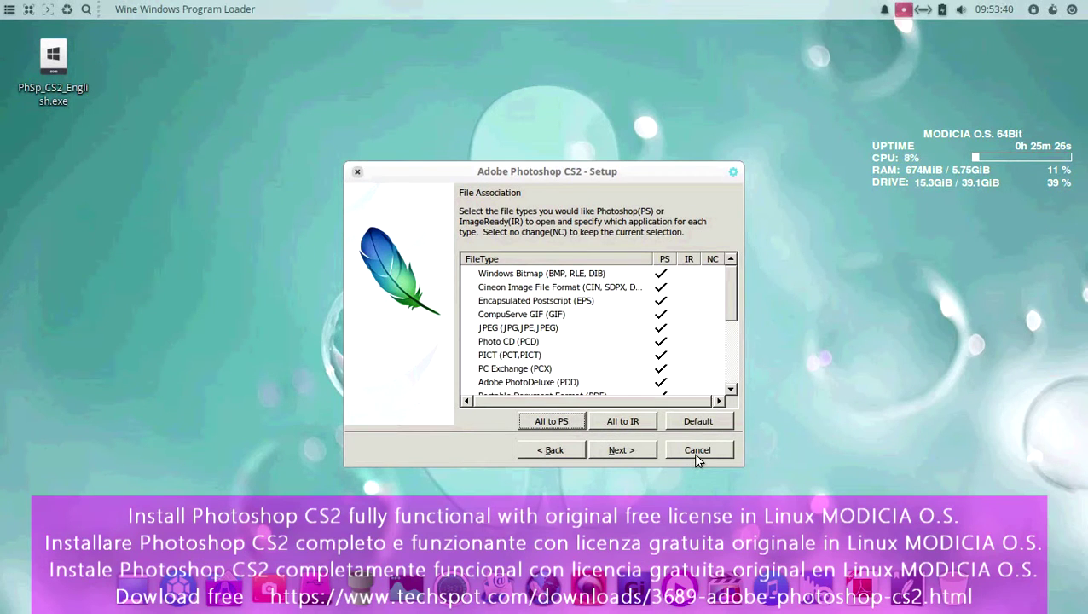
left_click(620, 452)
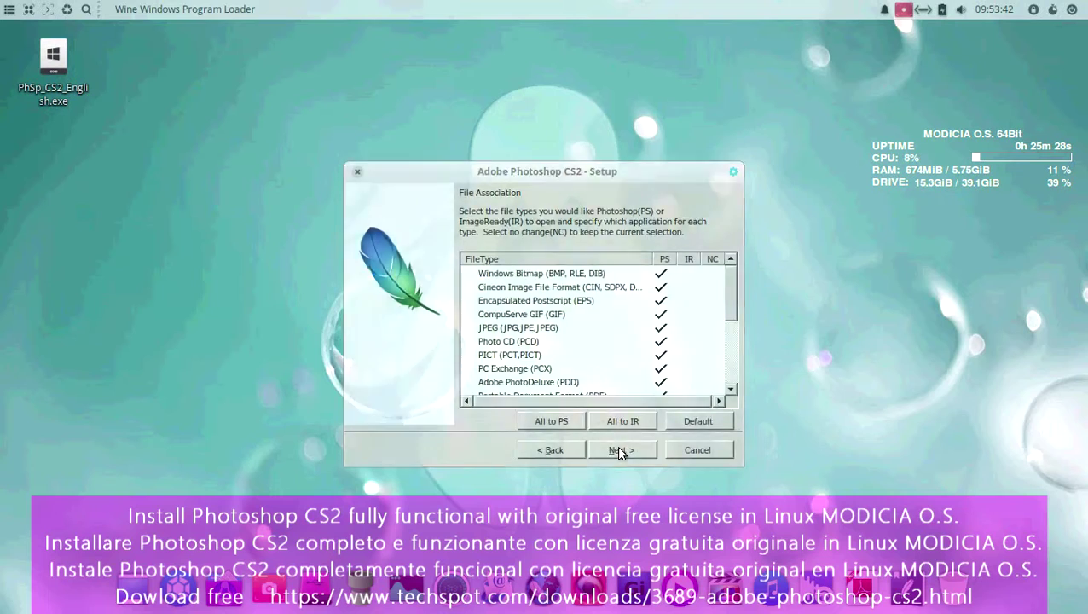
left_click(626, 436)
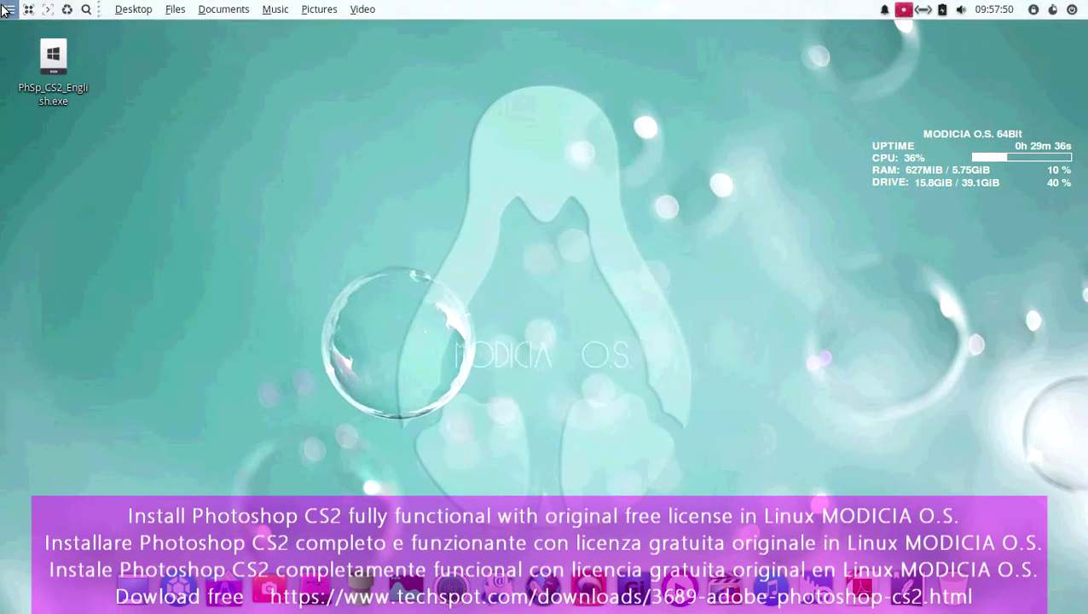
Step: Launch Photoshop CS2 from the system's Graphics applications and maximize its window
left_click(10, 8)
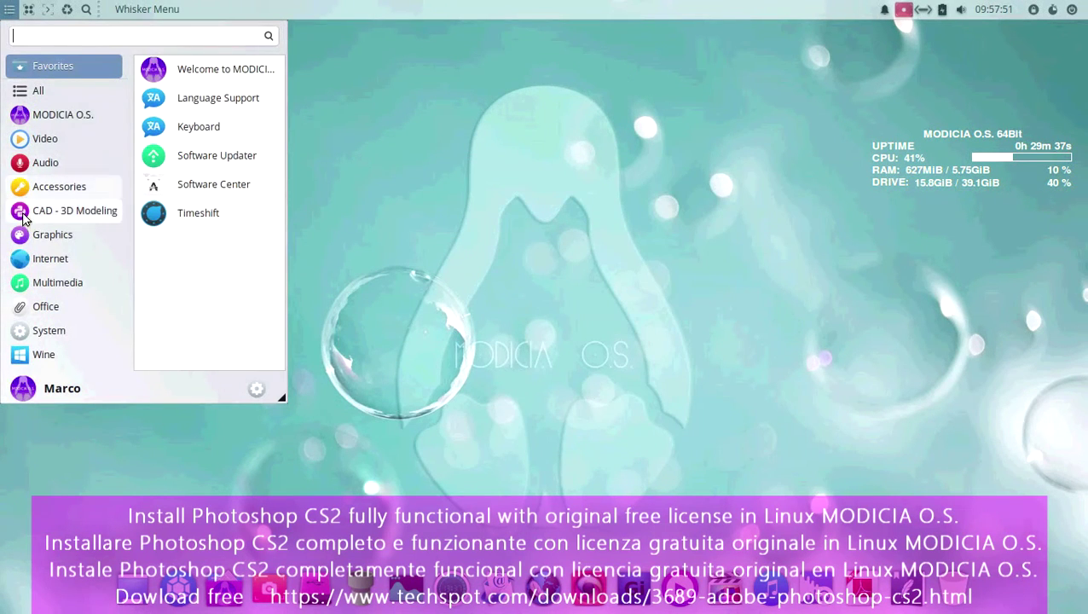
left_click(47, 235)
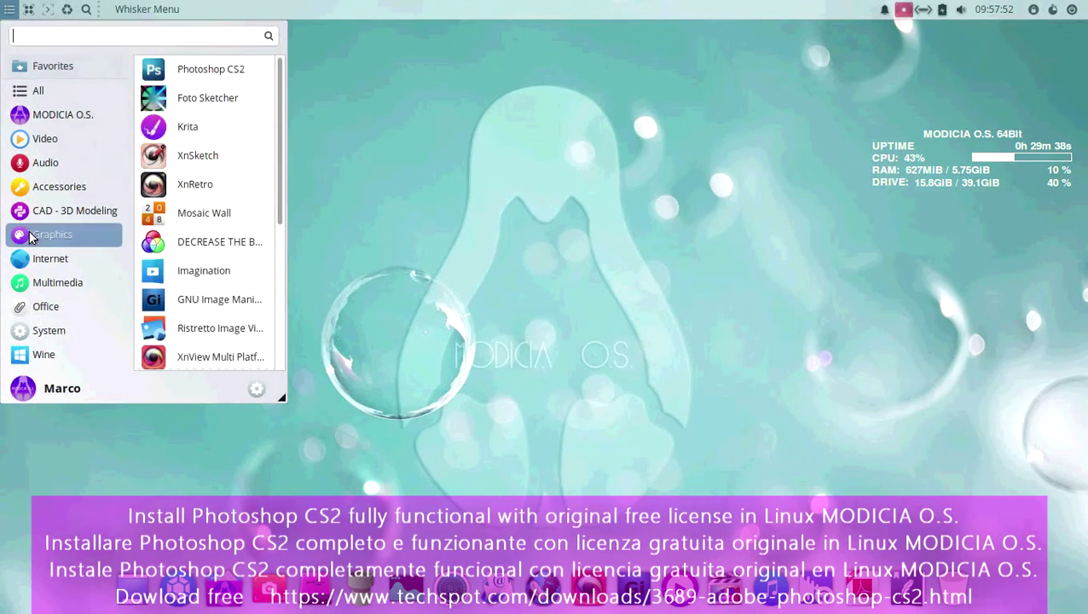
left_click(198, 74)
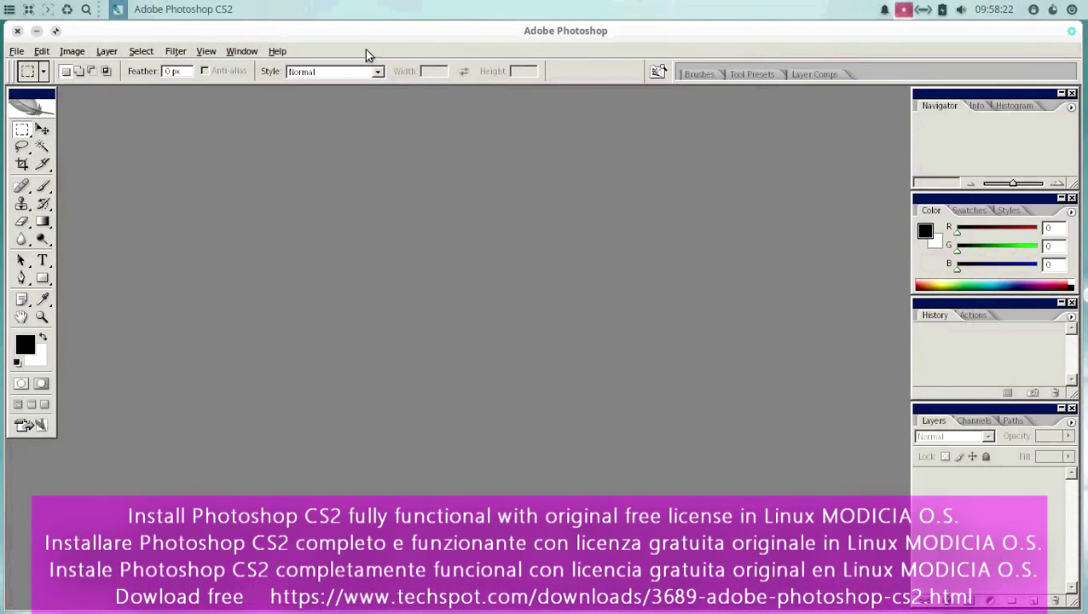
left_click(56, 31)
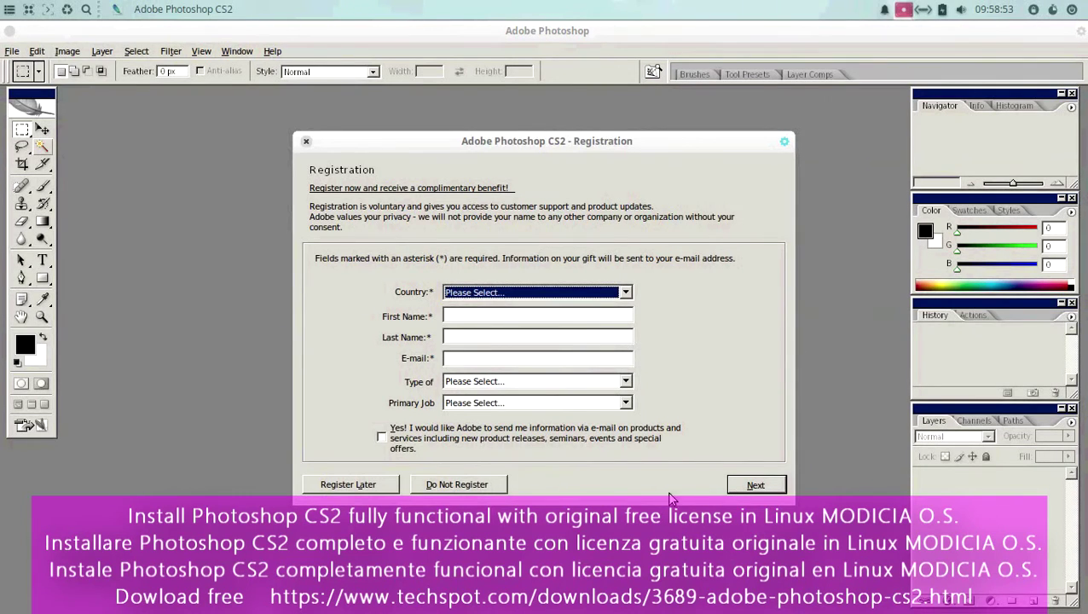
Step: Decline the product registration and close the Welcome Screen
left_click(493, 486)
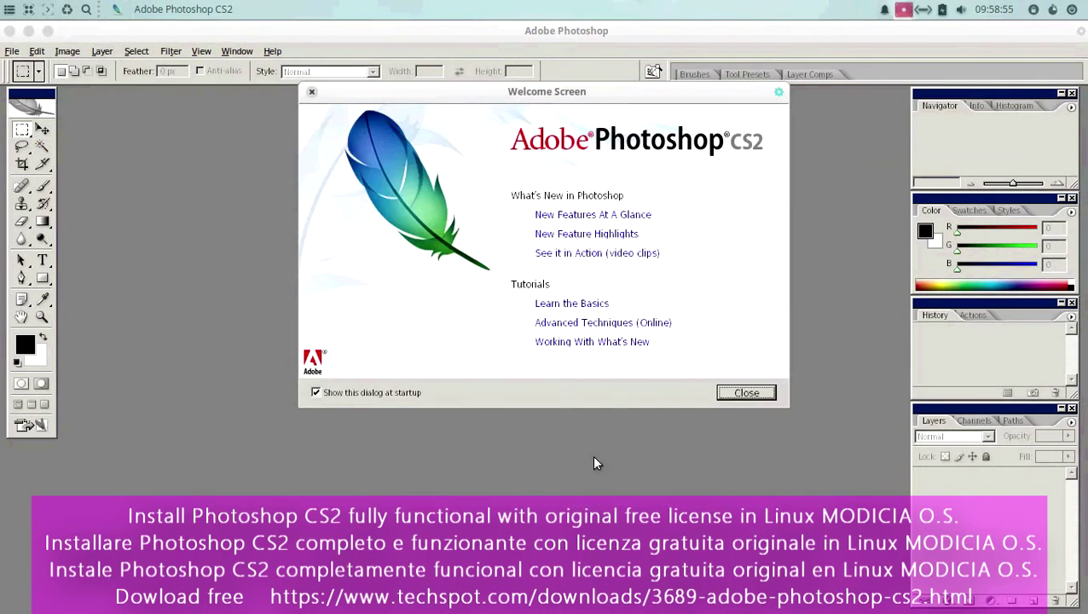
left_click(741, 395)
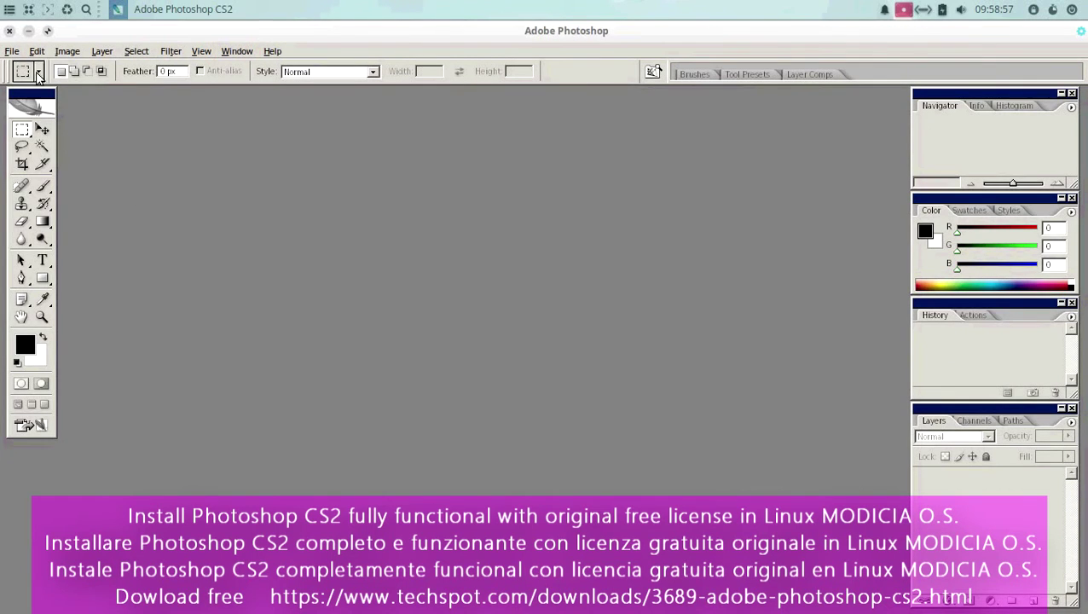
Step: Create a new white 7 x 5 inch RGB document at 72 pixels/inch and move its window toward the workspace centre
left_click(13, 51)
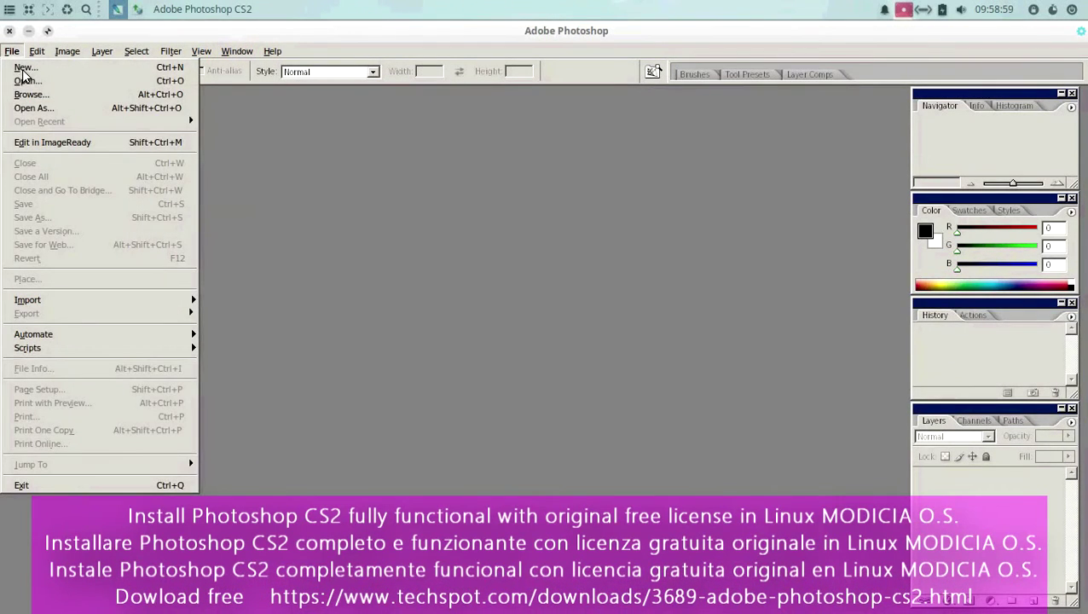
left_click(25, 68)
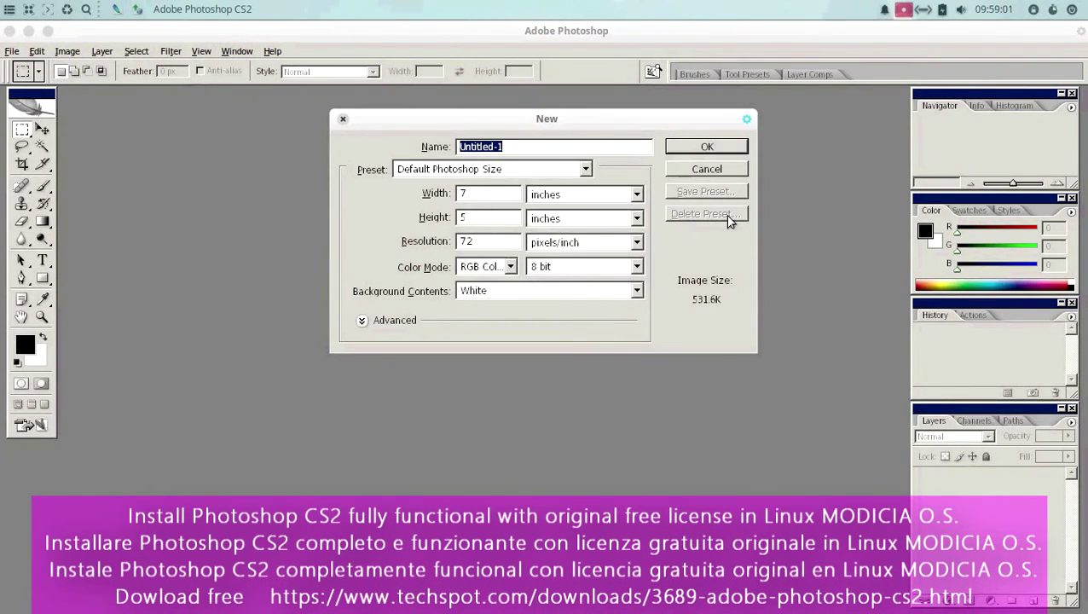
left_click(707, 148)
left_click_drag(406, 107, 715, 164)
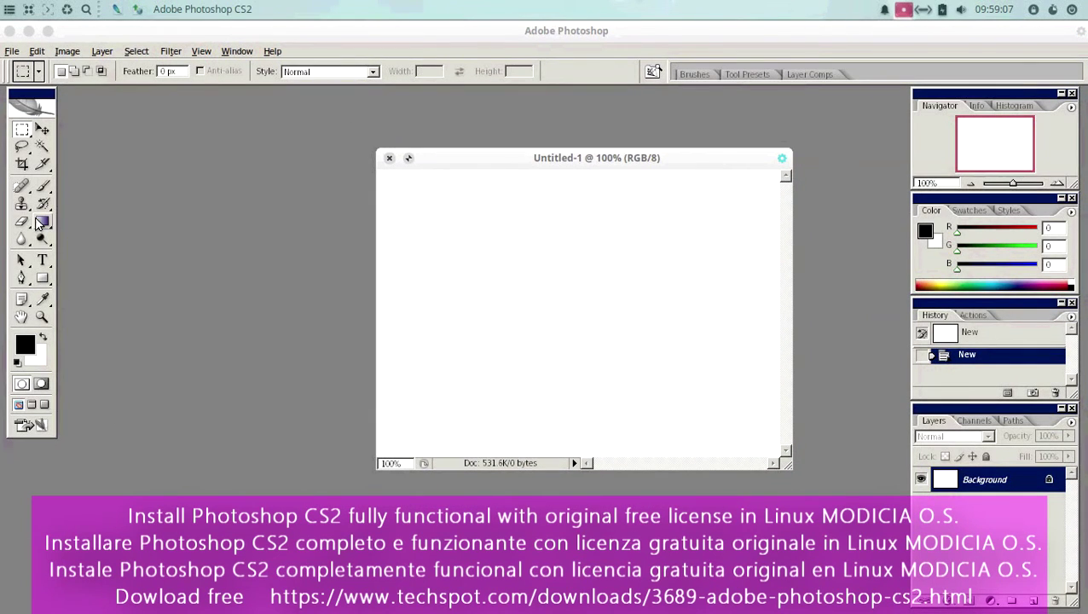
left_click(238, 54)
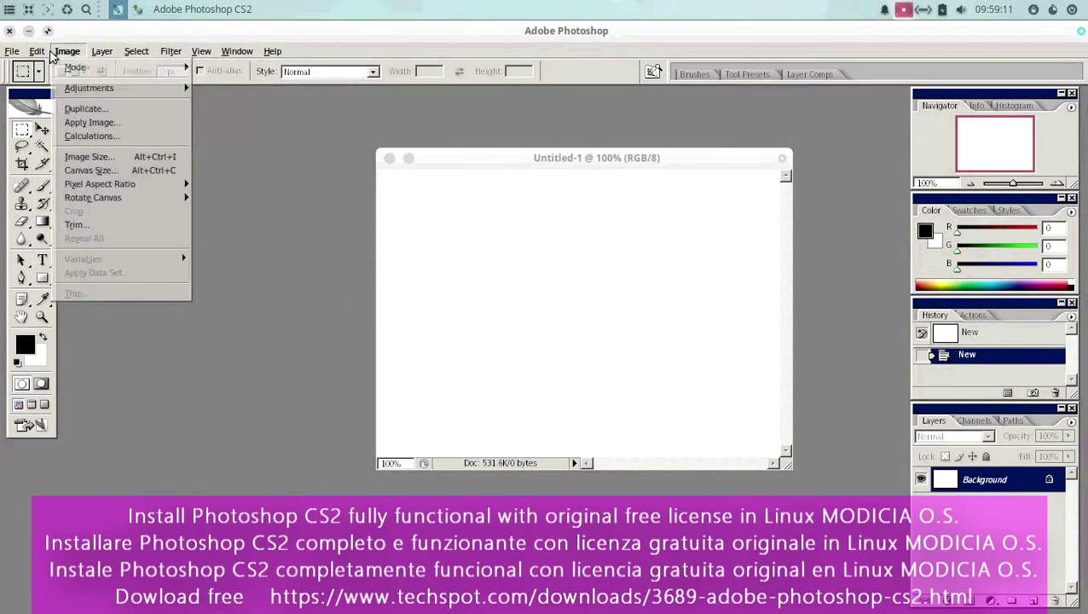
mouse_move(6, 52)
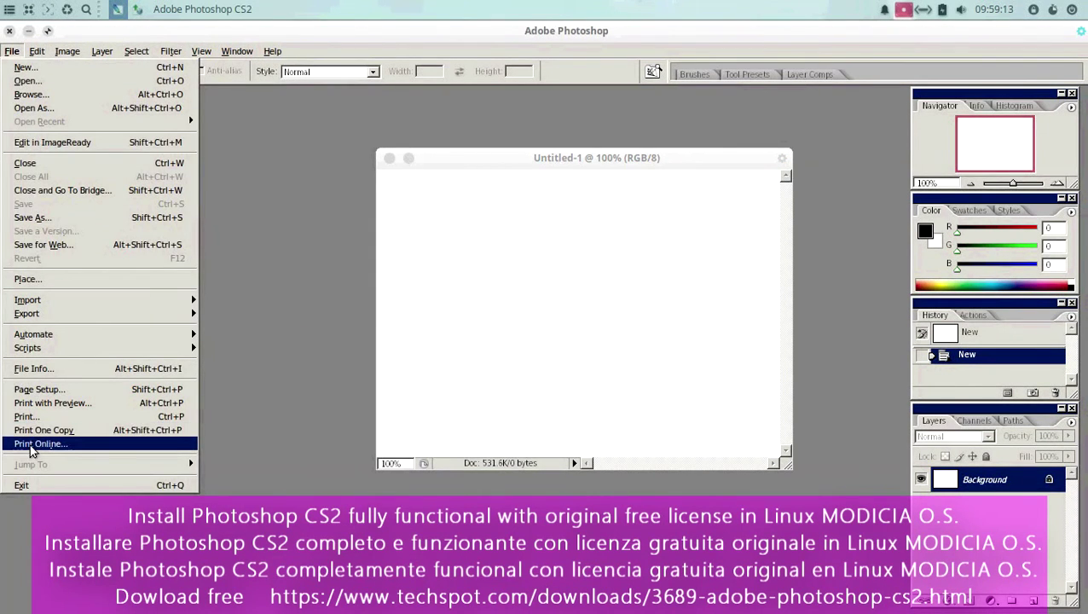
left_click(462, 223)
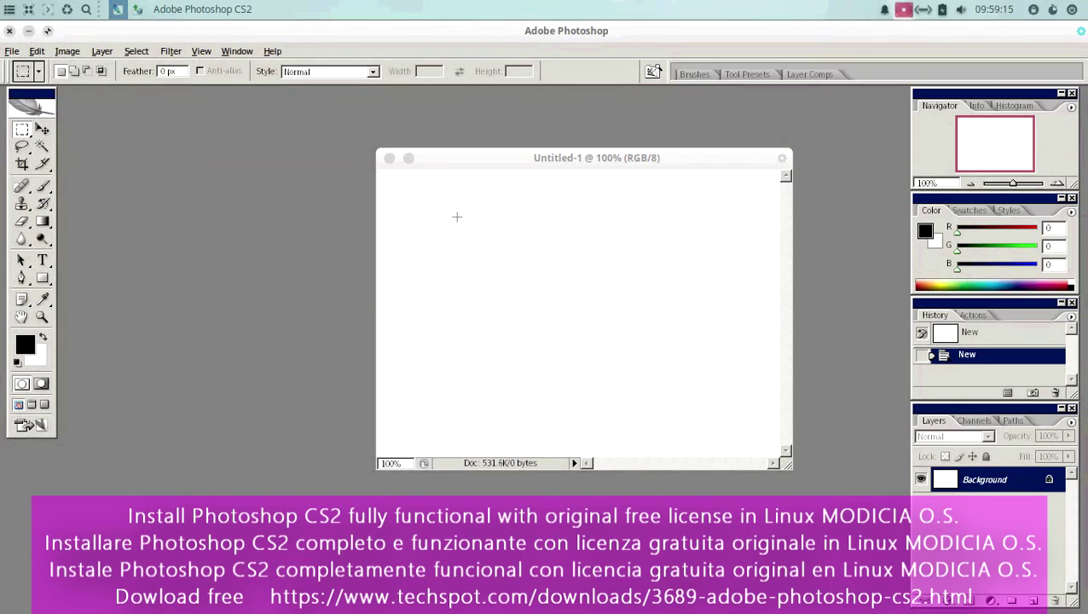
Step: Maximize the Untitled-1 document window and activate the Move tool
left_click(408, 160)
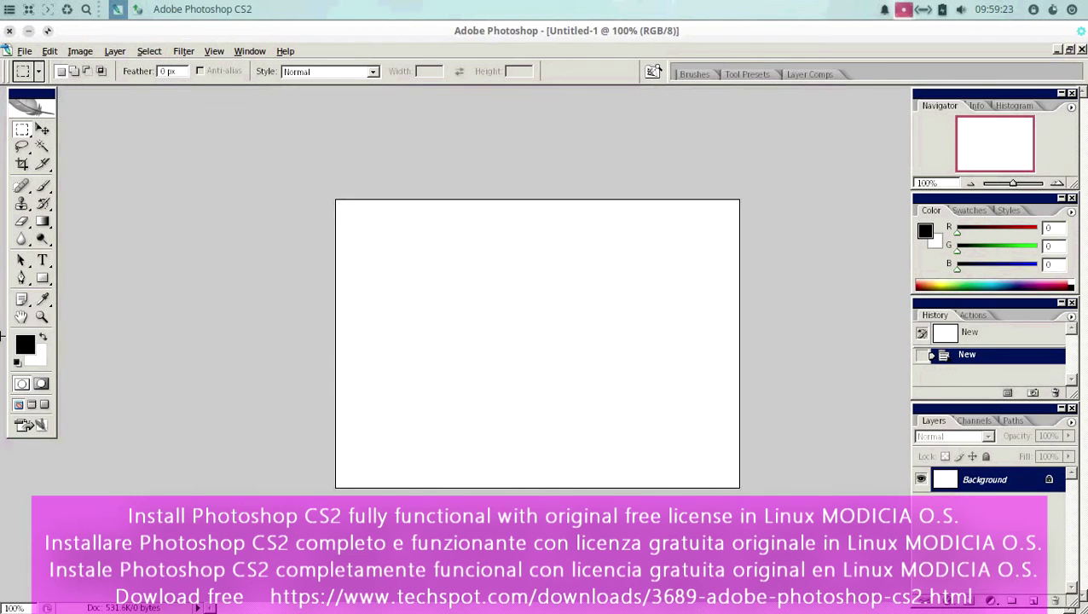
left_click(22, 260)
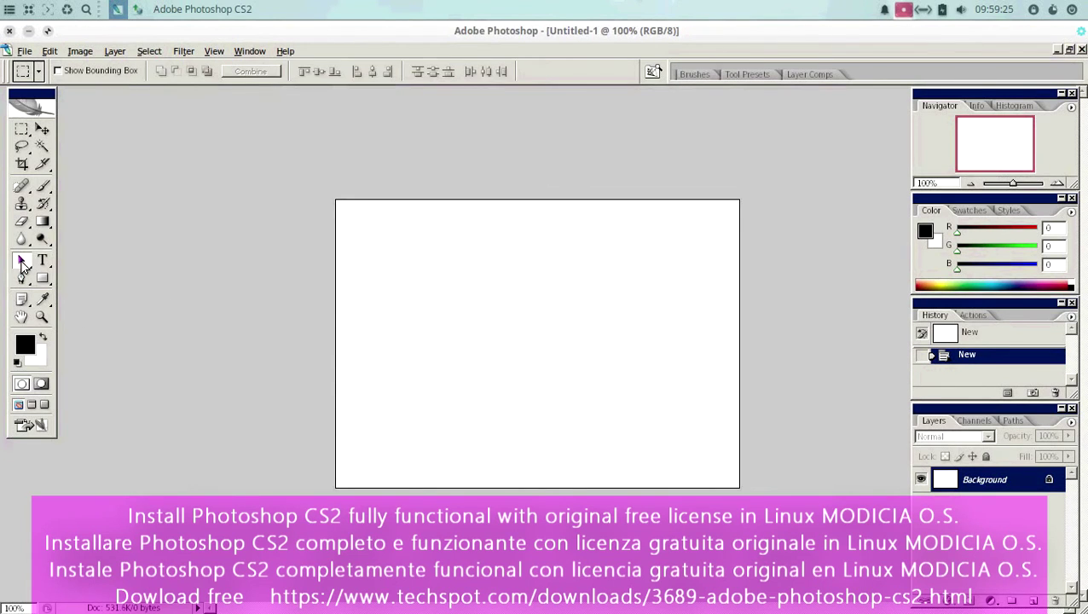
left_click(21, 279)
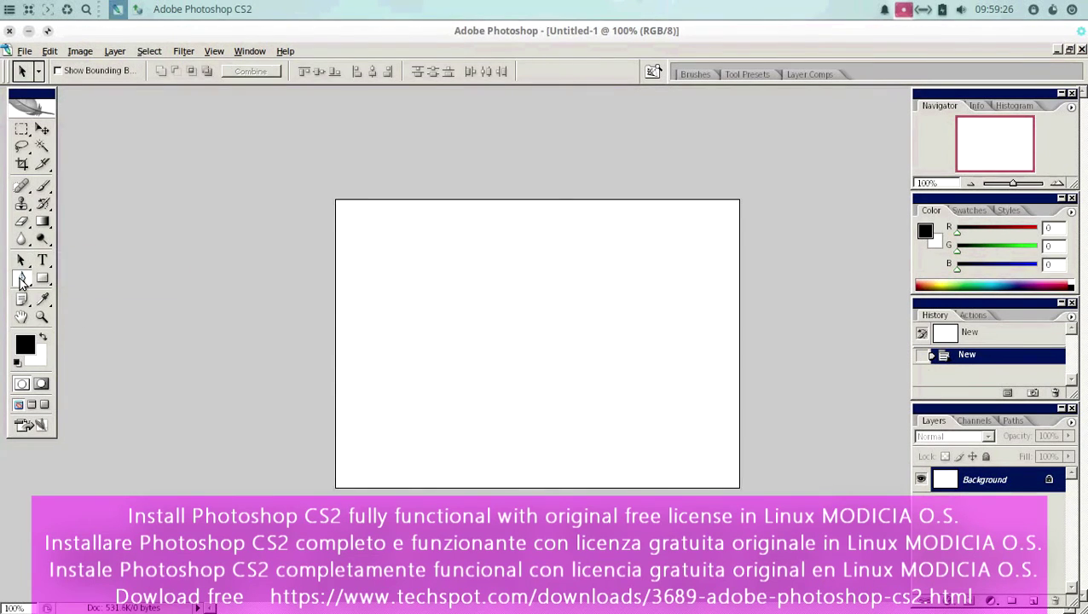
left_click(42, 130)
Step: Apply the Craquelure texture filter with crack spacing 15, crack depth 6 and crack brightness 9
left_click(193, 53)
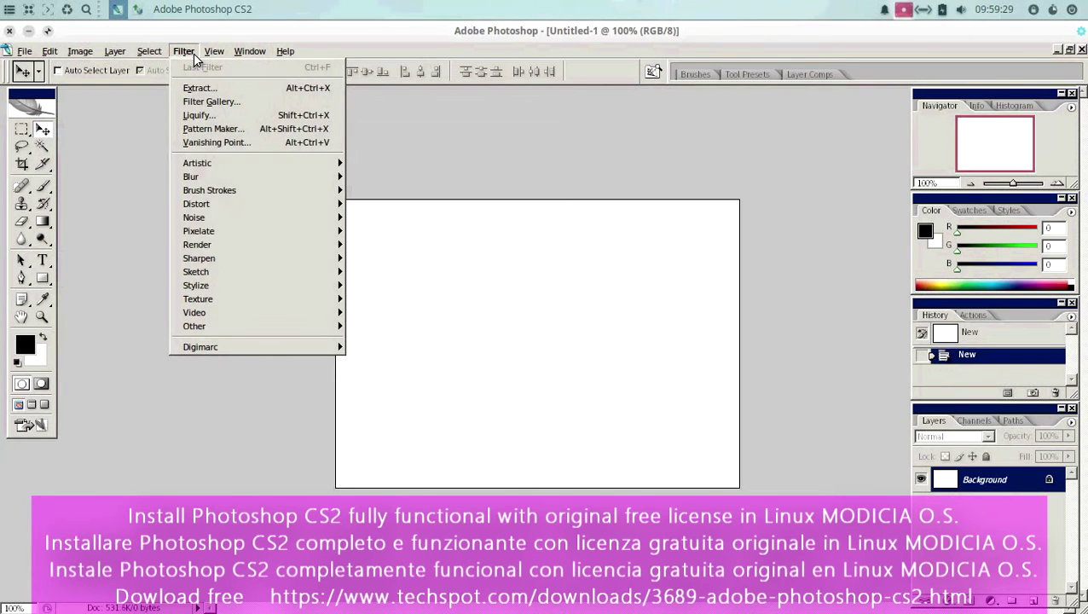
mouse_move(193, 300)
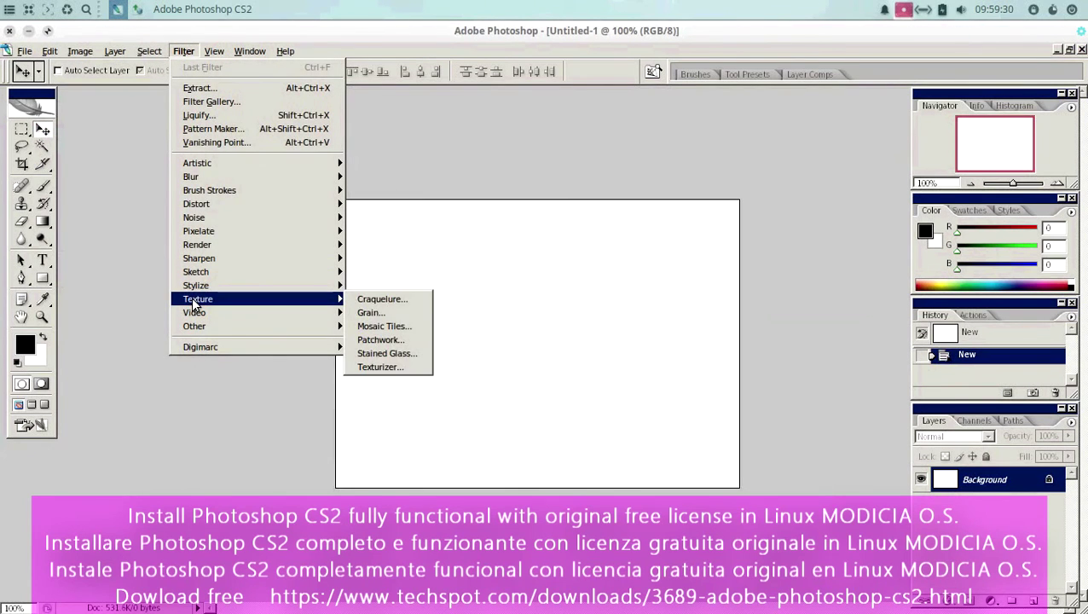
left_click(384, 299)
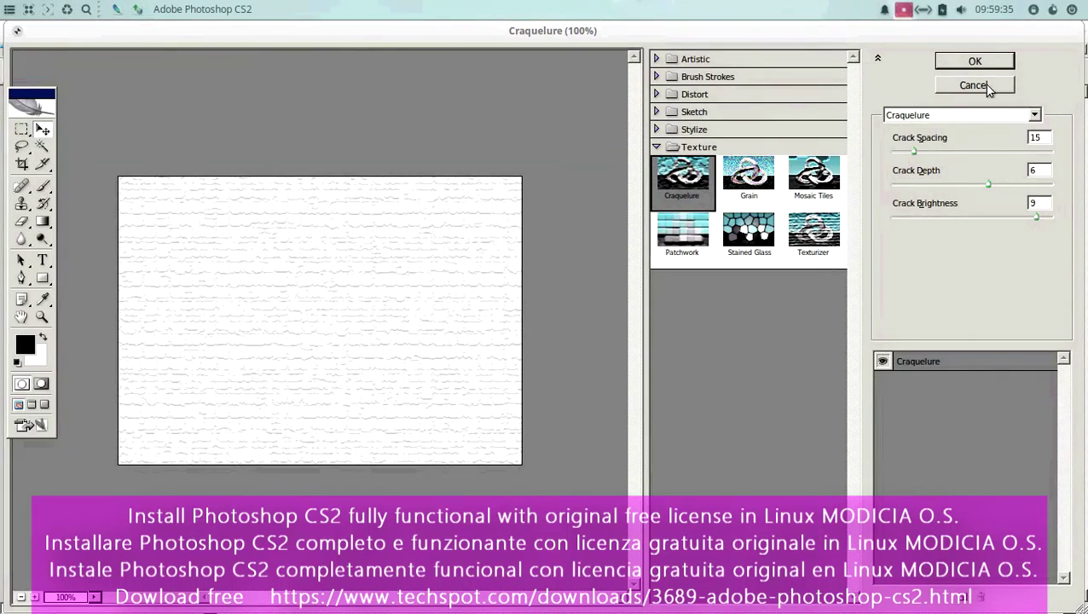
left_click(981, 62)
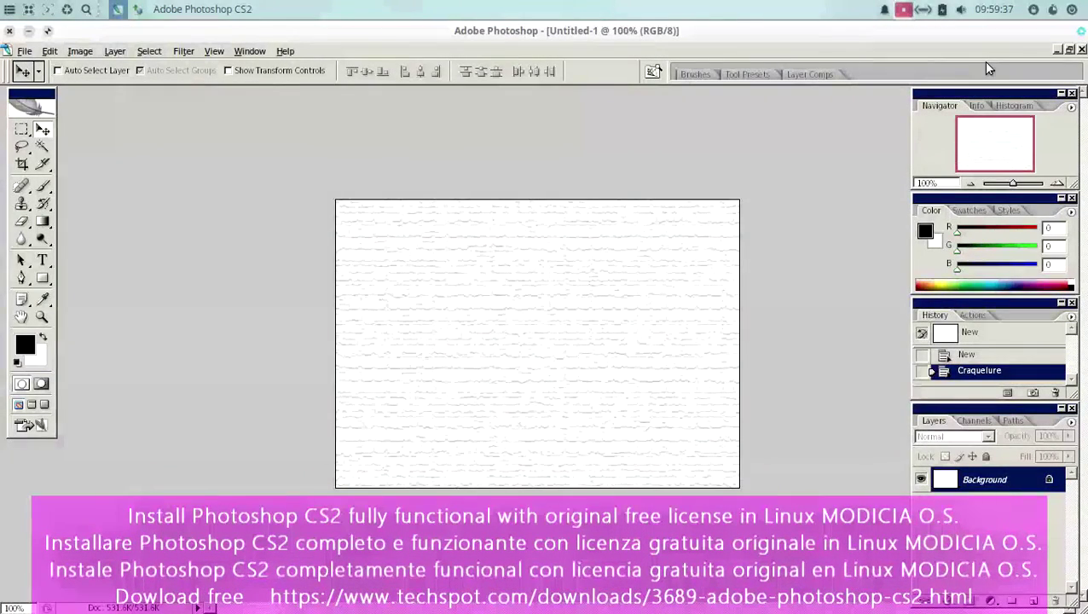
Step: Close Photoshop without saving the changes to Untitled-1
left_click(10, 30)
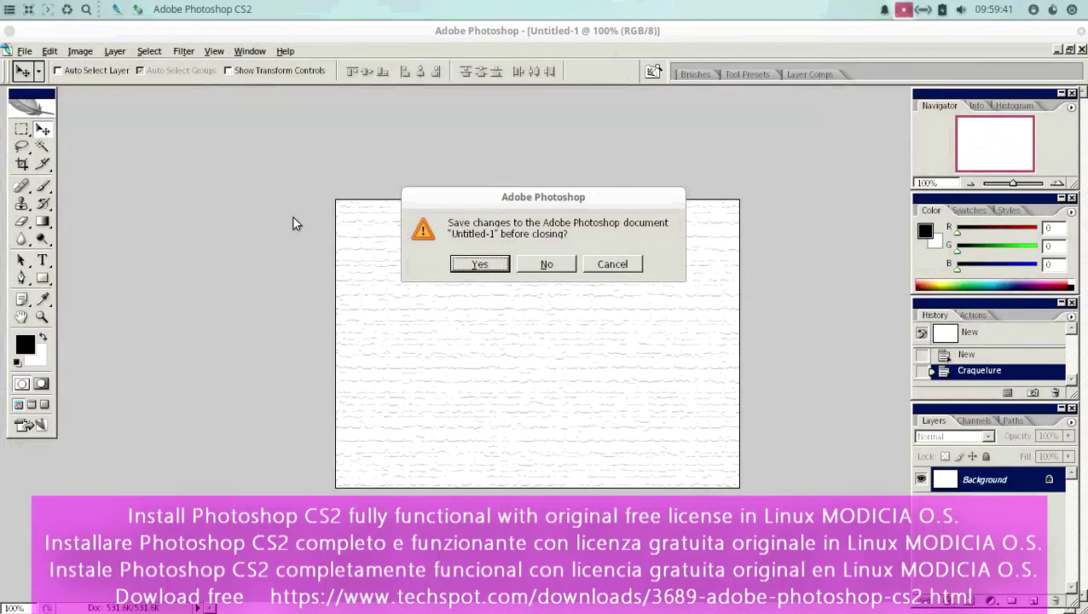
left_click(547, 264)
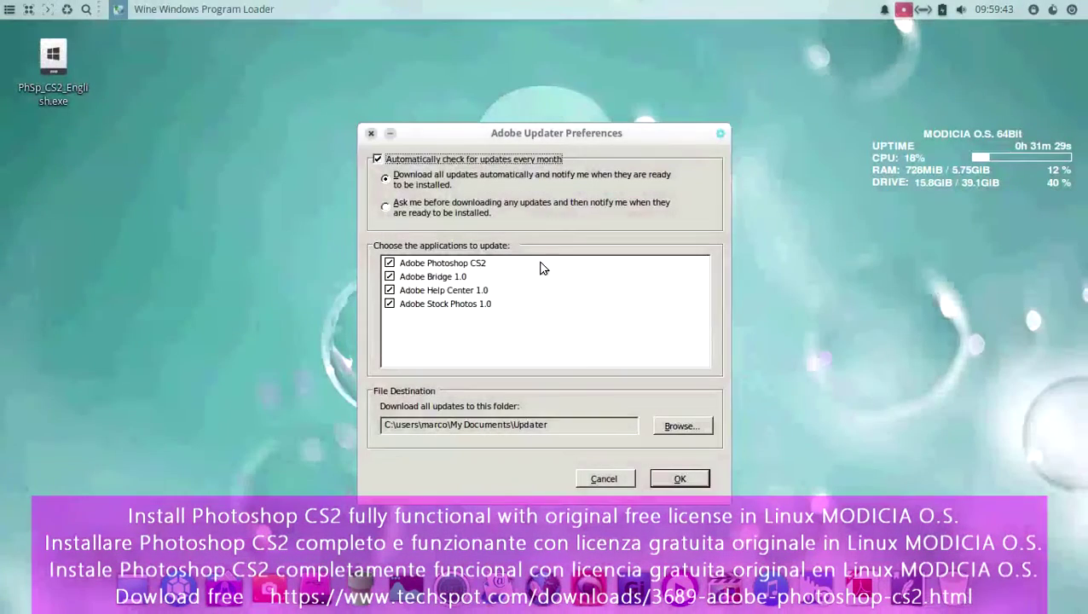
Step: Disable the monthly automatic update check and exclude Photoshop CS2, Bridge 1.0 and Help Center 1.0 from updates
left_click(377, 160)
left_click(389, 276)
left_click(389, 290)
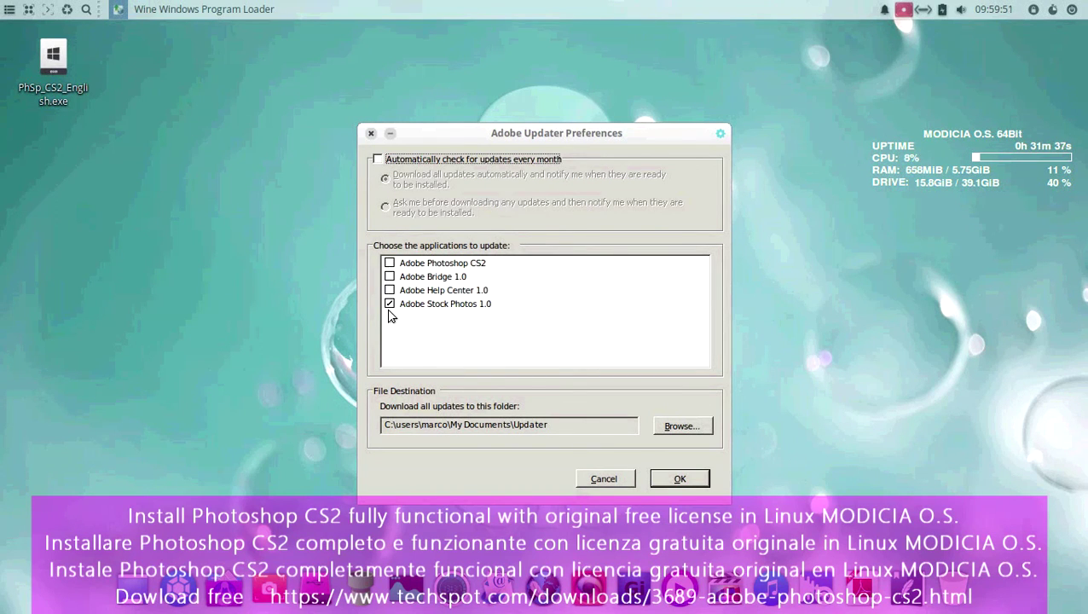